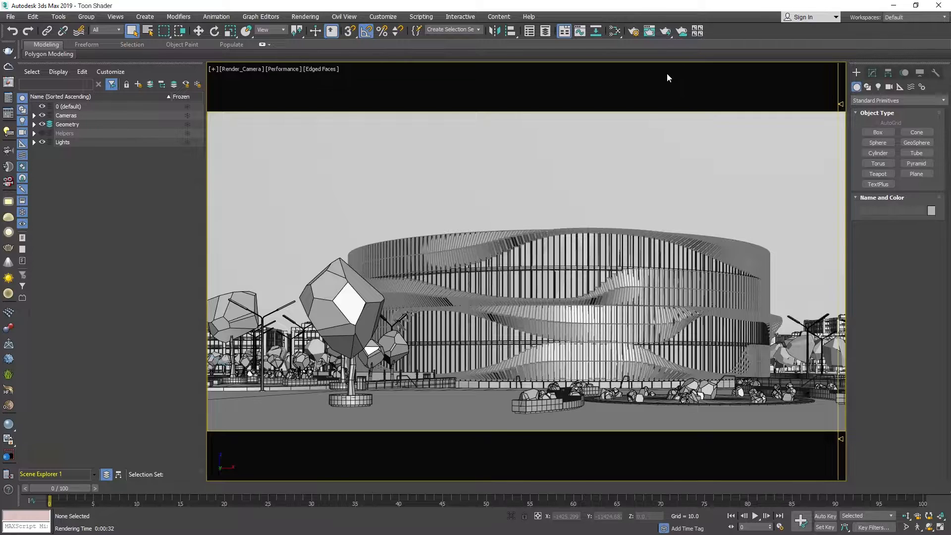
Enable the material override in the V-Ray global switches and render the Render_Camera view.
click(635, 35)
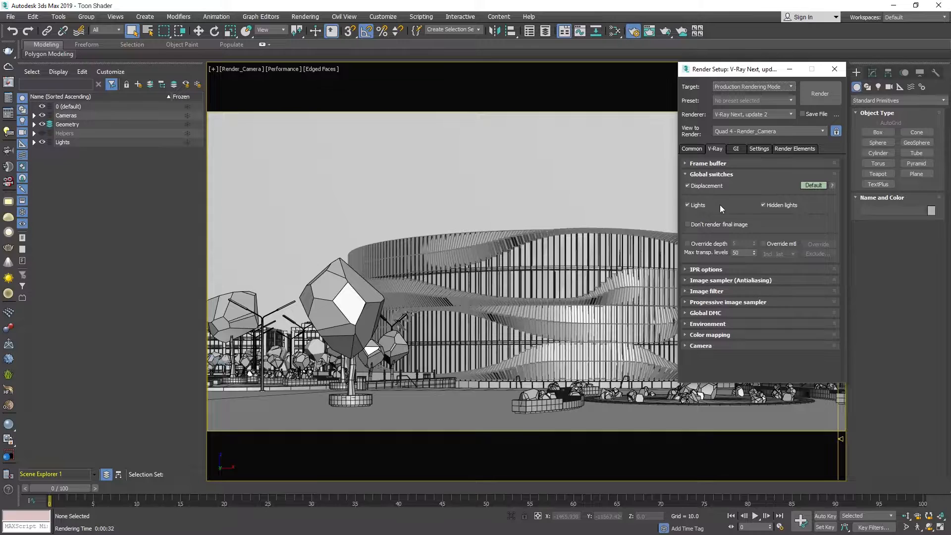
click(764, 244)
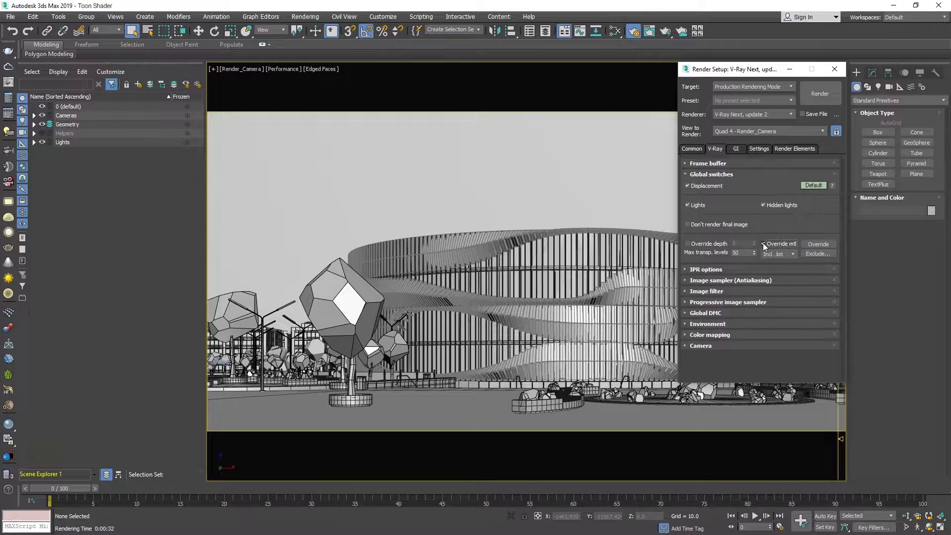
click(821, 101)
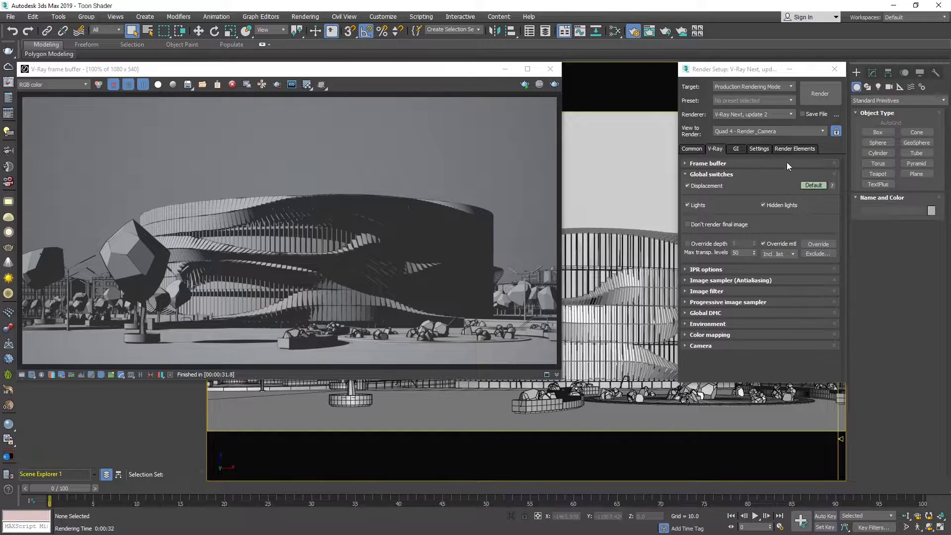
Assign the Facade_Panels VRayToonMtl to the building's facade panels and start interactive rendering.
click(614, 314)
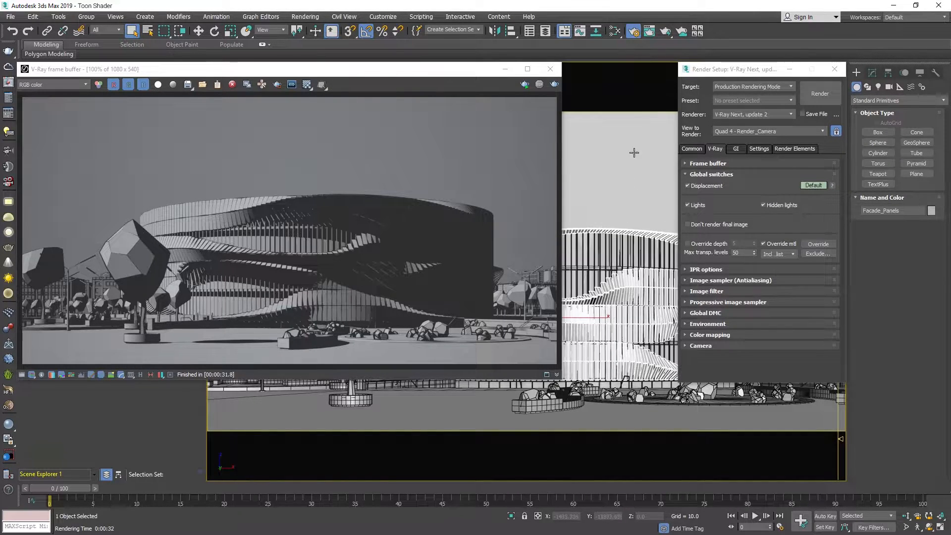
click(615, 32)
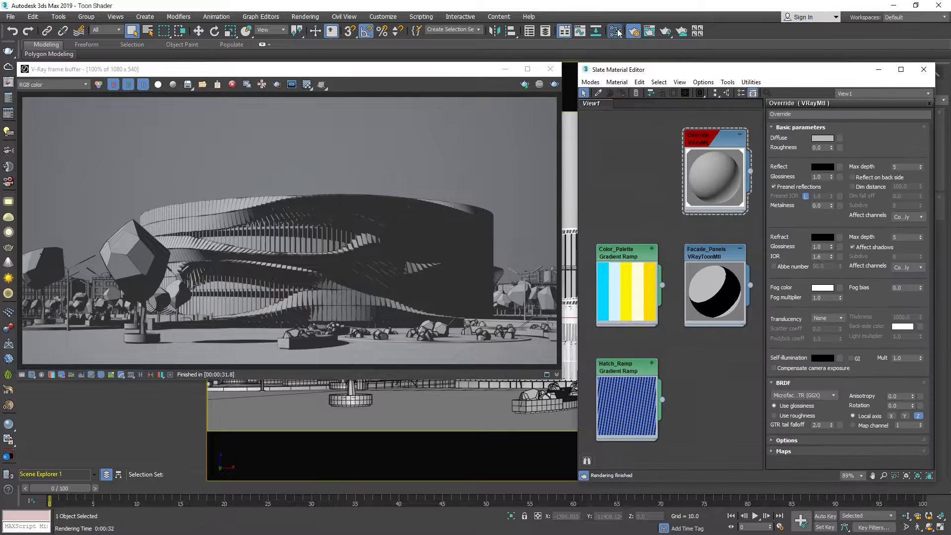
double_click(704, 252)
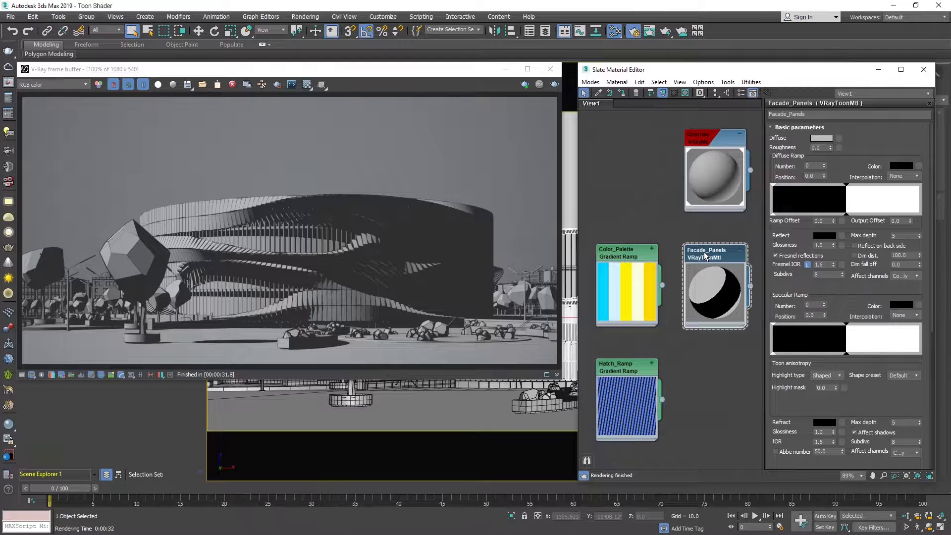
click(621, 92)
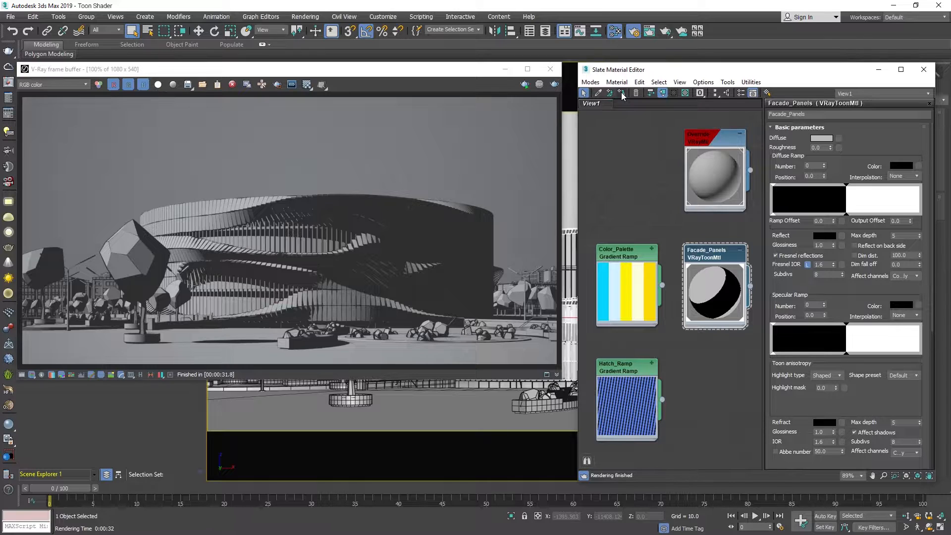
click(526, 85)
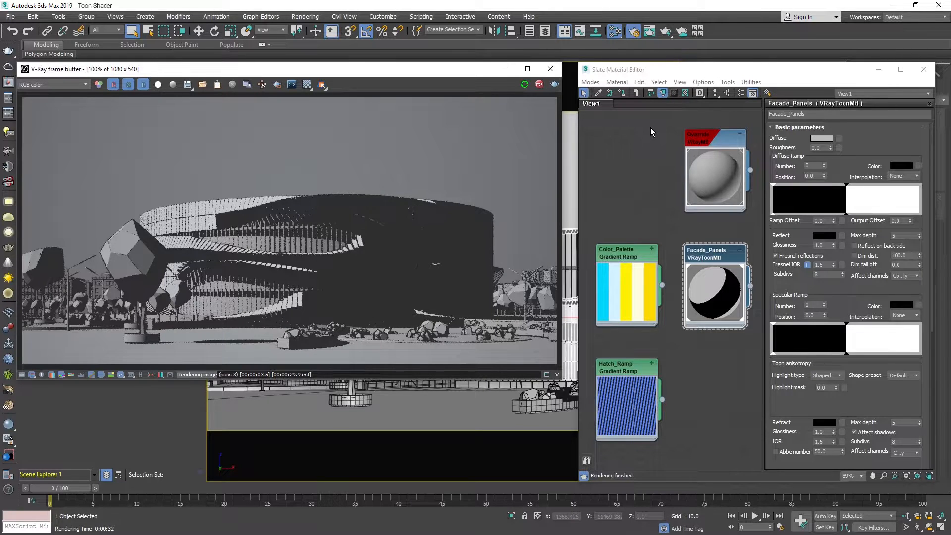
Set the Facade_Panels diffuse colour to a light grey with a value of 173.
click(823, 138)
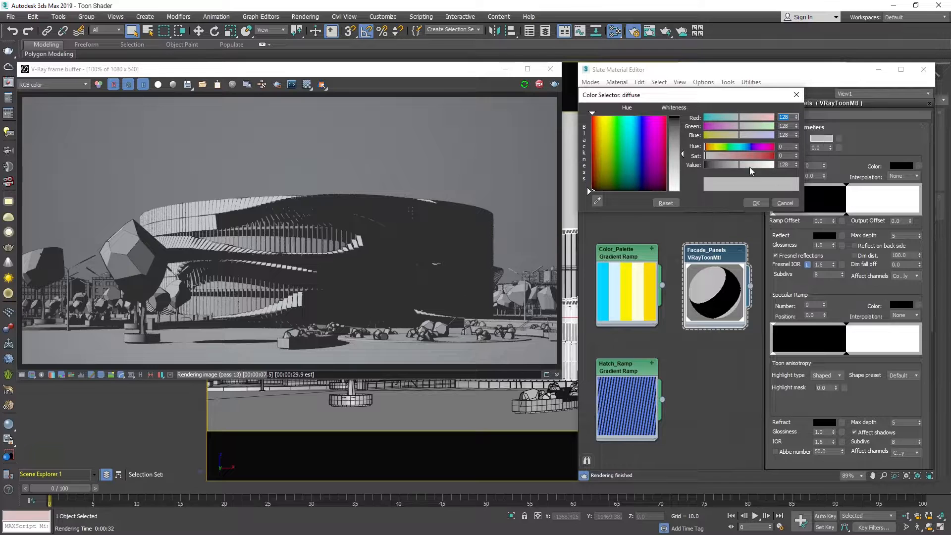
click(677, 168)
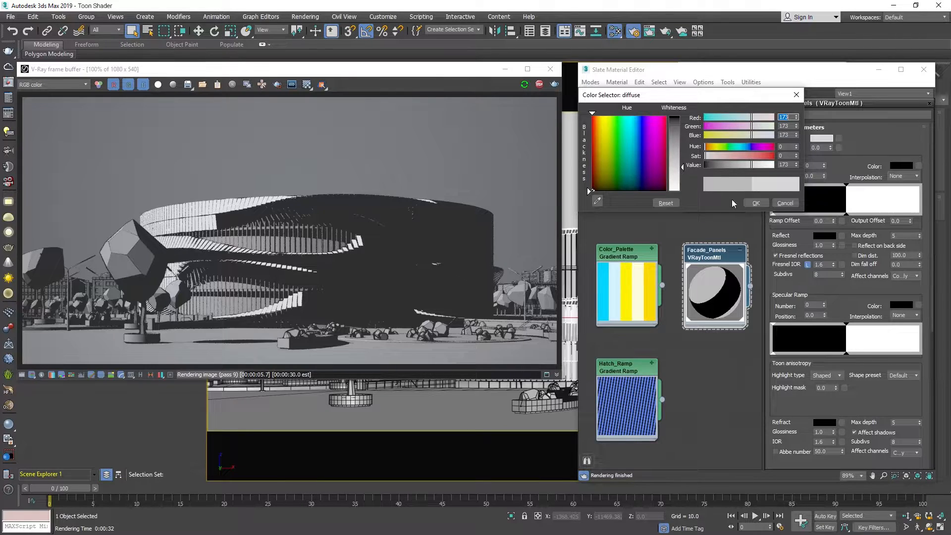
click(752, 201)
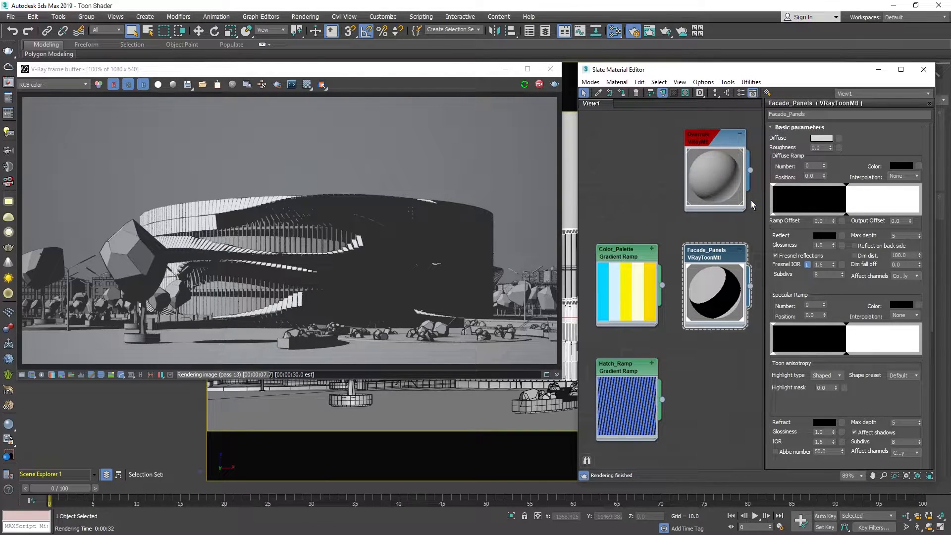
Add a diffuse ramp stop at about position 0.22 and colour it with the cyan sampled from the Color_Palette map.
click(805, 215)
click(902, 165)
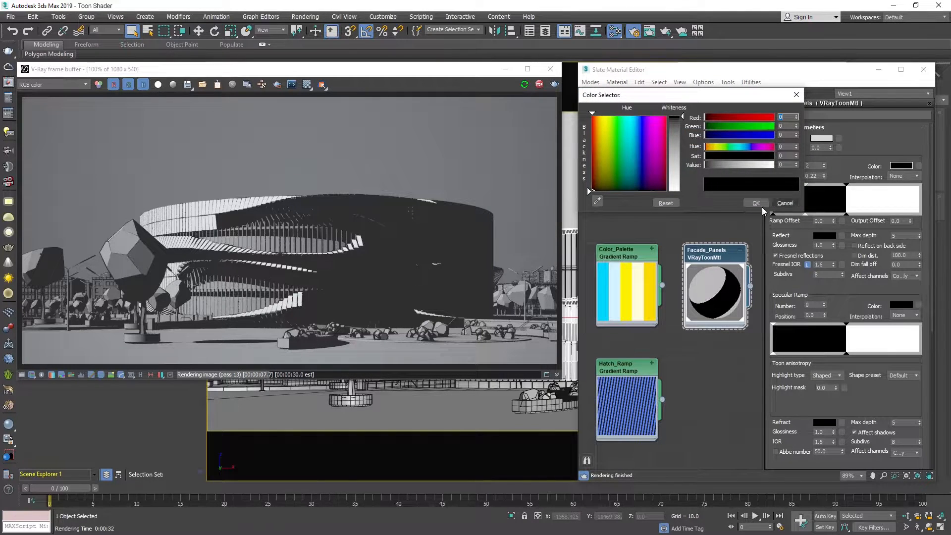
click(598, 200)
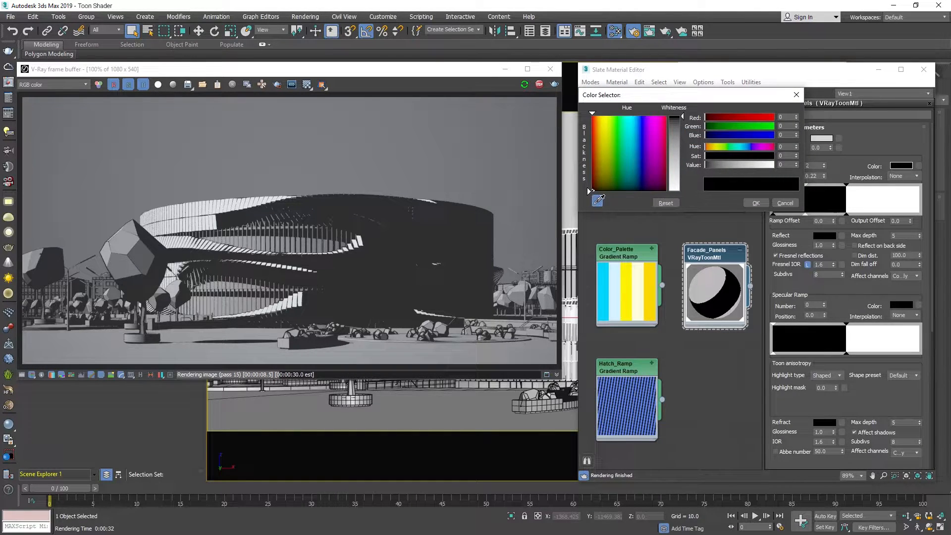
click(603, 273)
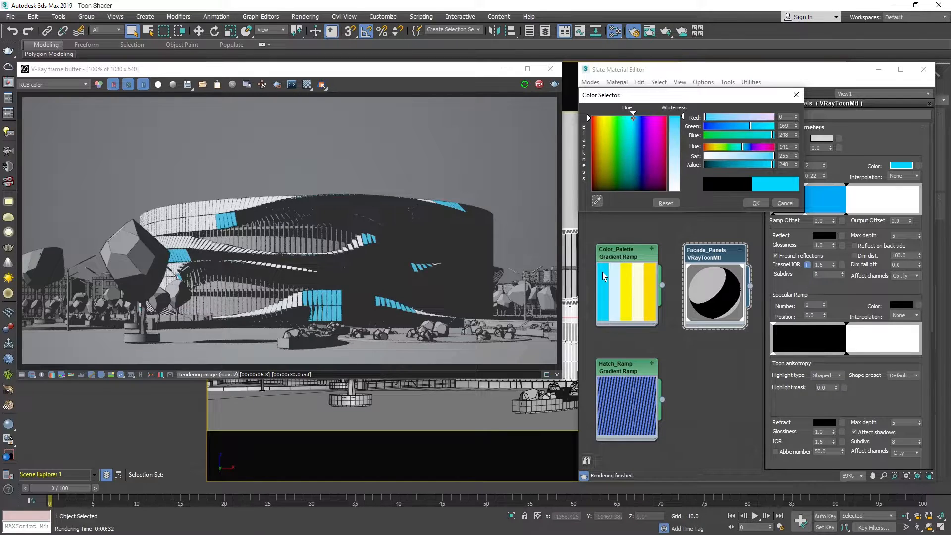
click(754, 203)
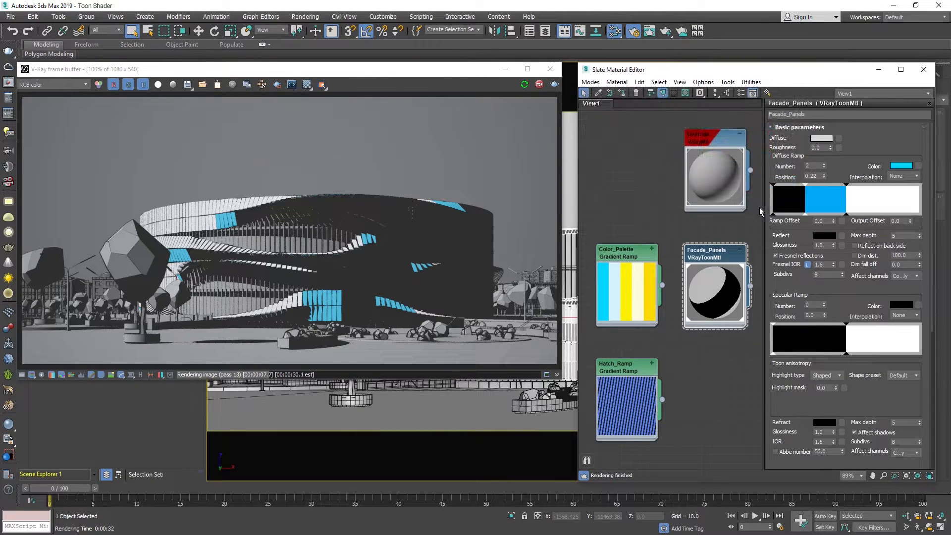
Add another diffuse ramp stop at about 0.385 and colour it with the palette's light blue.
click(829, 212)
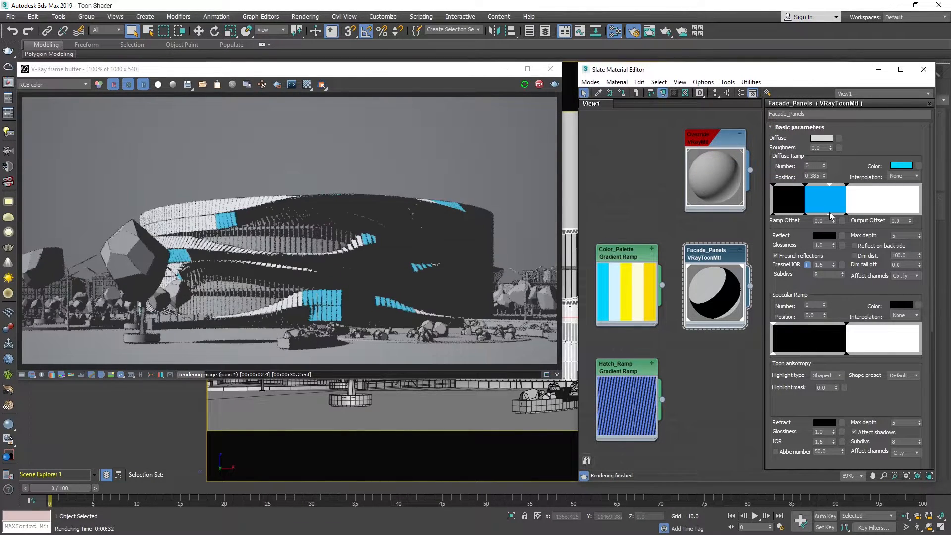
click(901, 166)
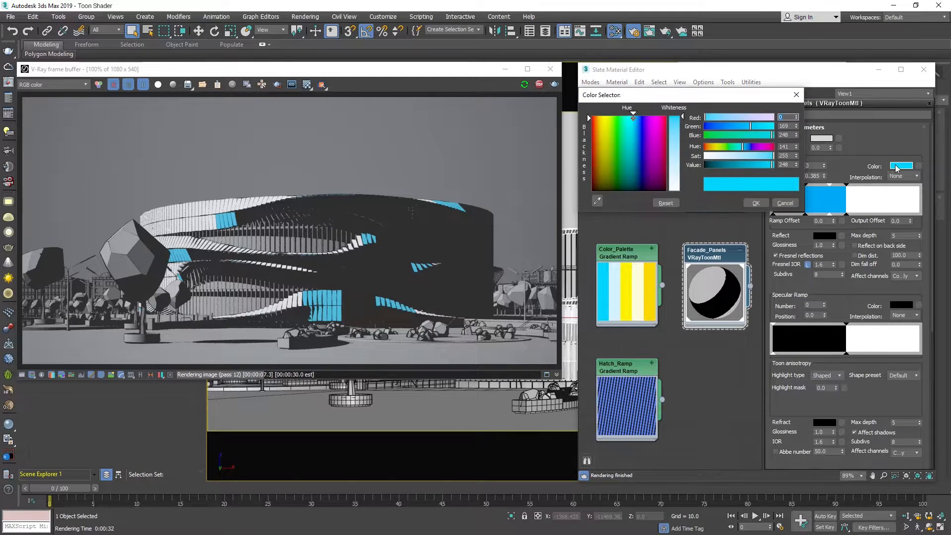
click(611, 277)
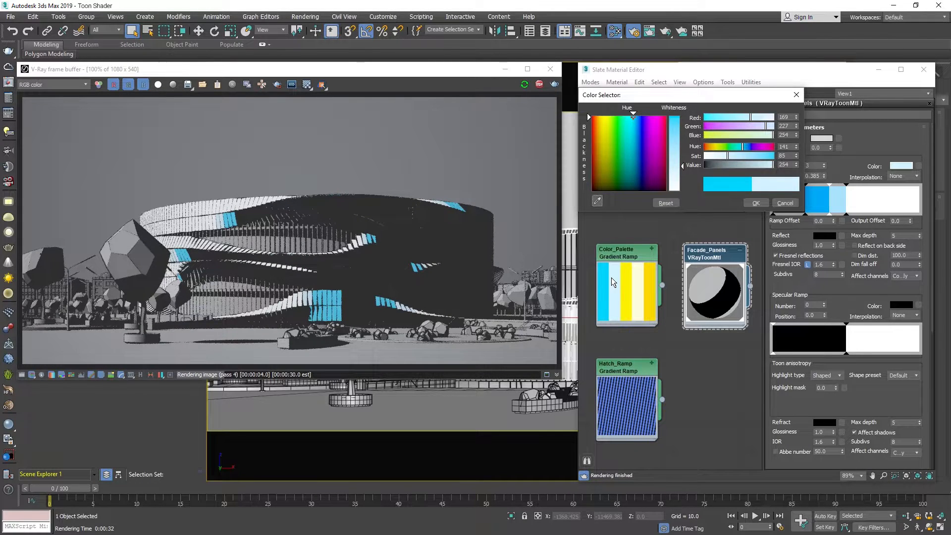
click(755, 204)
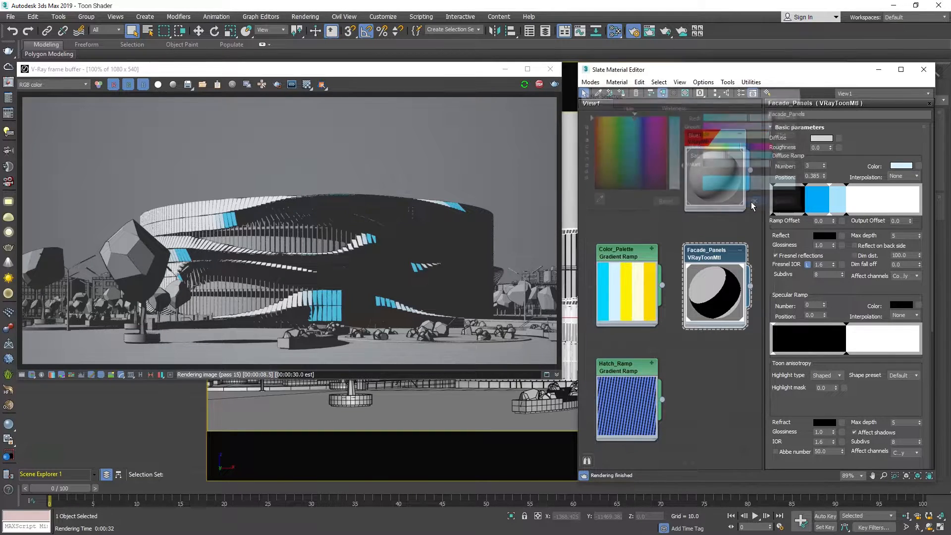
Connect the Hatch_Ramp map as an instance to the colour of the black diffuse ramp stop at position 0.0.
click(775, 186)
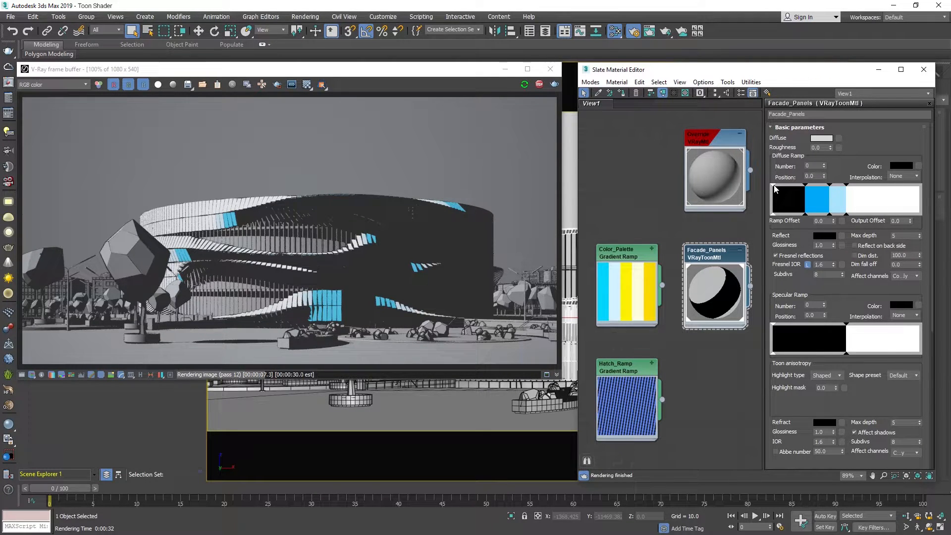
mouse_move(663, 399)
mouse_down()
mouse_move(902, 229)
mouse_move(918, 164)
mouse_up()
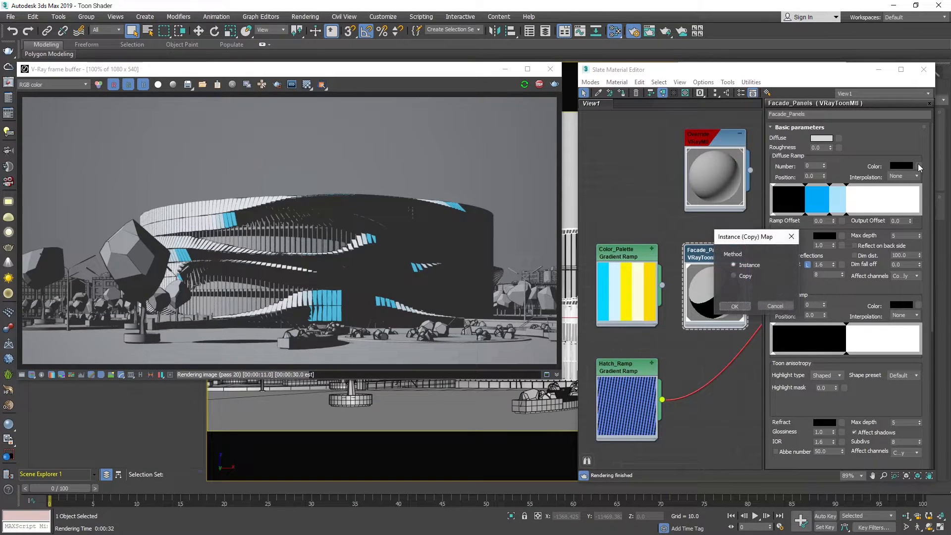
click(741, 308)
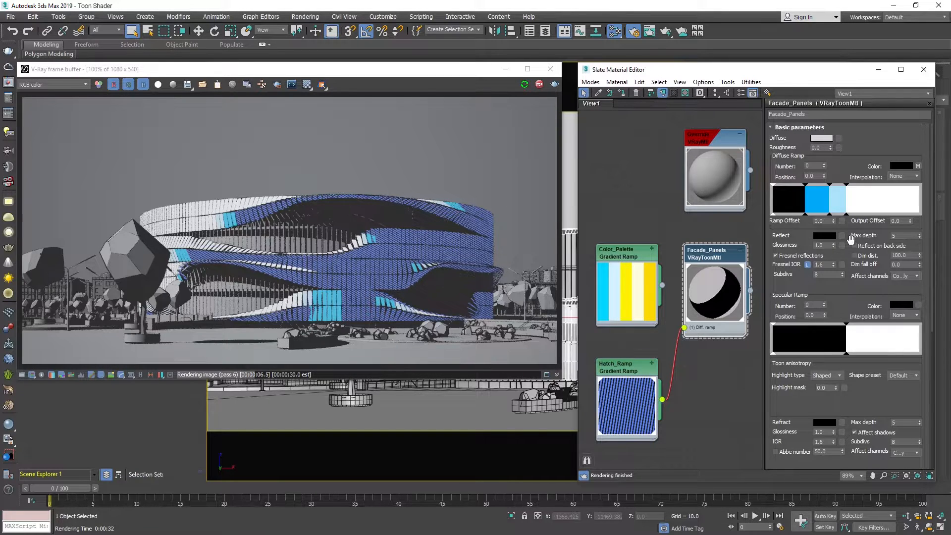
Set the interpolation of the diffuse ramp's stops to Smooth to blend the black, cyan, light blue and white colours.
click(900, 177)
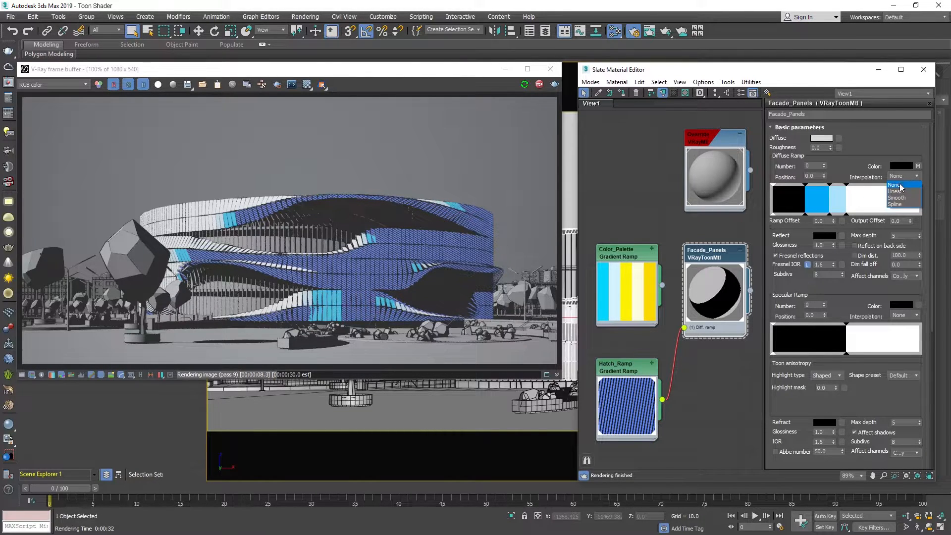
click(896, 189)
click(806, 185)
click(894, 177)
click(896, 200)
click(829, 185)
click(898, 177)
click(896, 197)
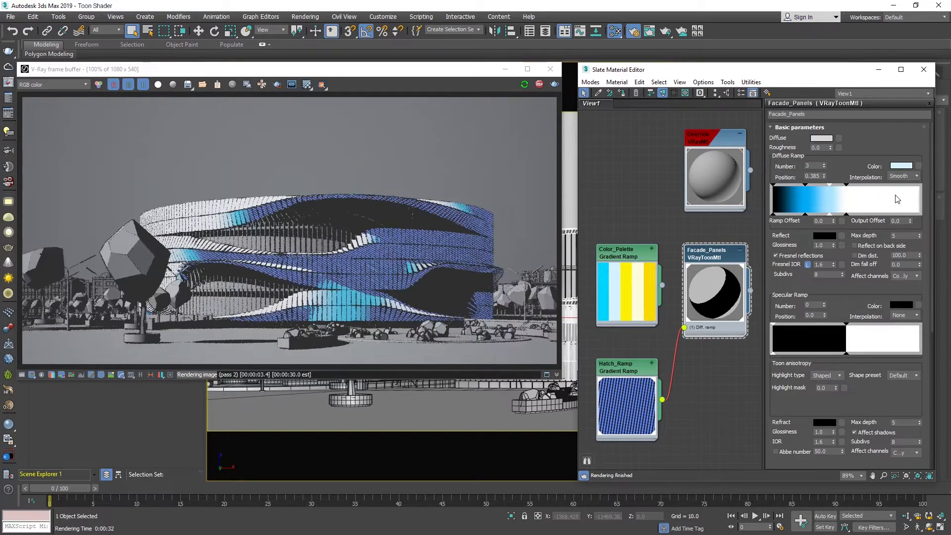
click(850, 190)
click(898, 177)
click(896, 201)
Move the diffuse ramp's white stop to about 0.807, the light blue stop to 0.615 and the cyan stop to 0.331.
drag(847, 186, 892, 188)
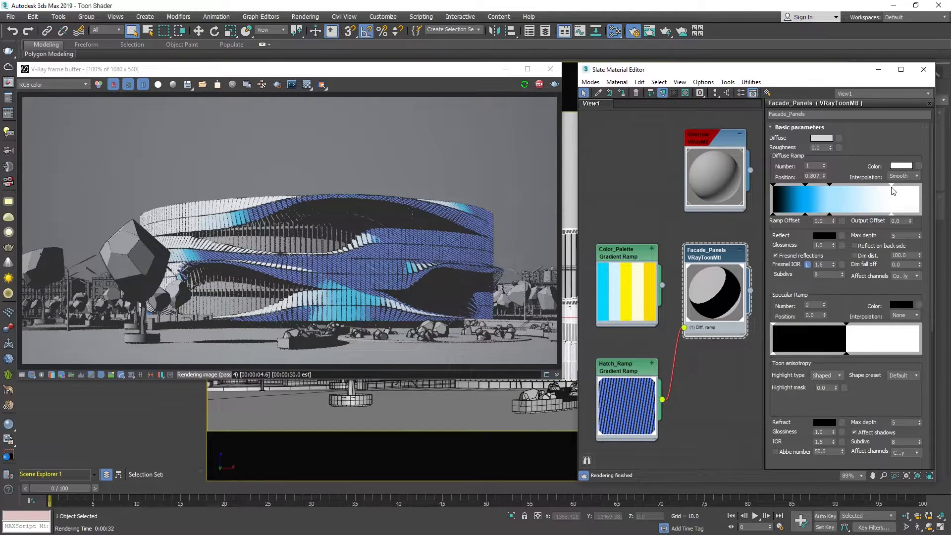
click(864, 187)
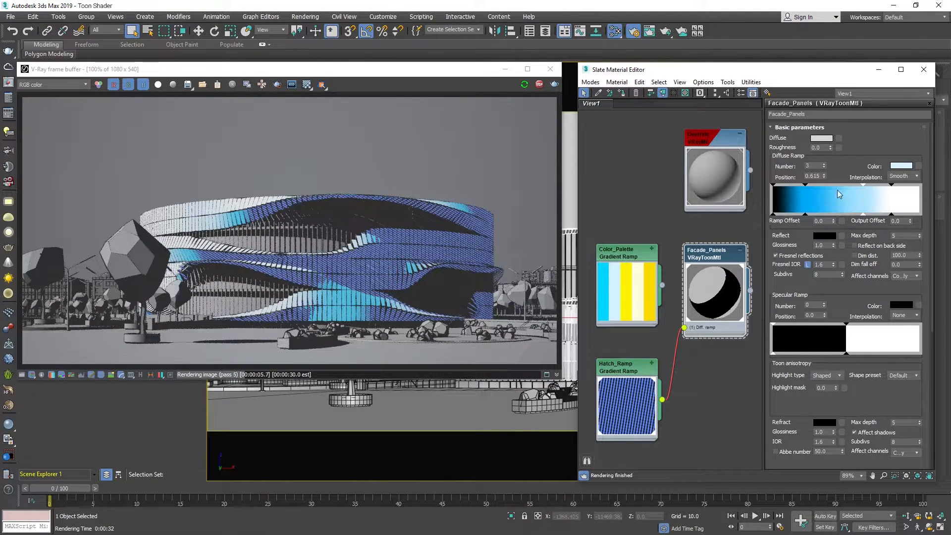
drag(805, 185, 822, 186)
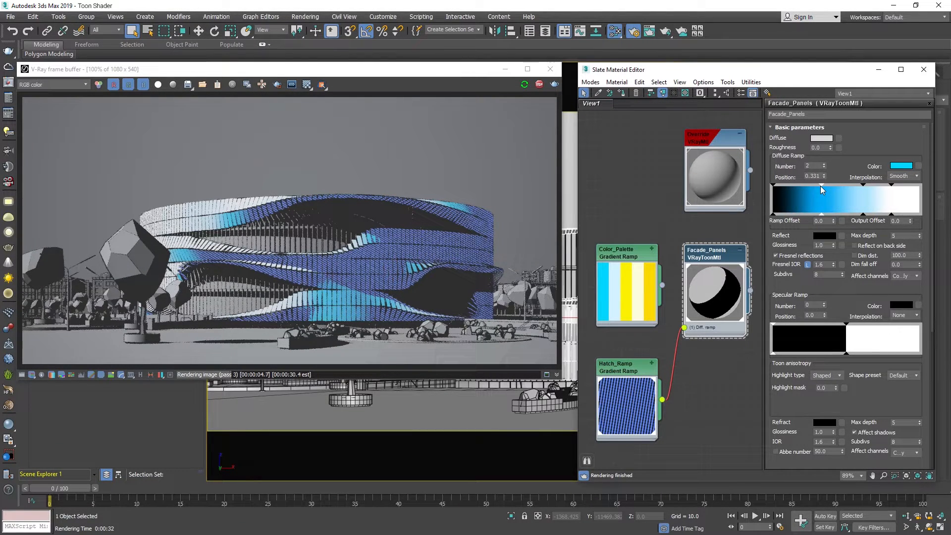
Set the material's reflection colour to a light grey with a value of 211 and its reflection glossiness to 0.5.
click(823, 237)
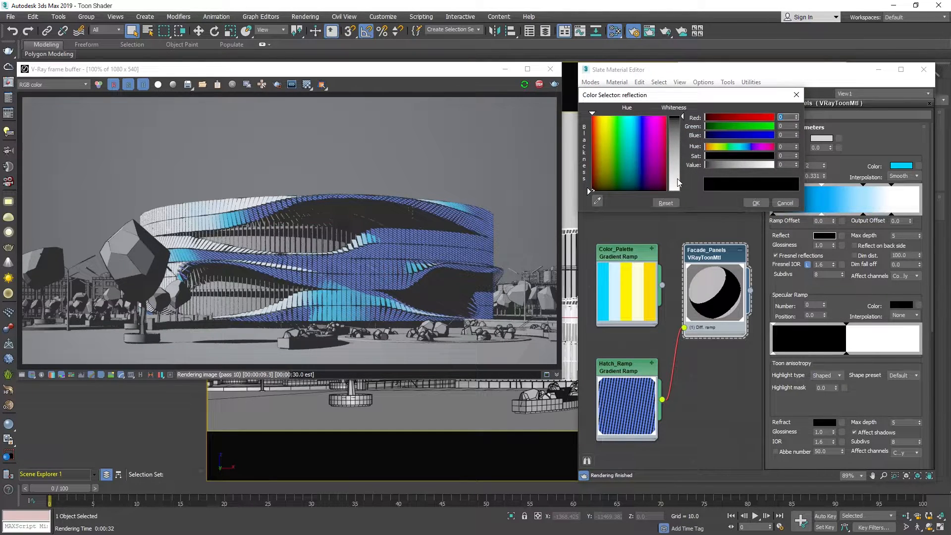
click(679, 182)
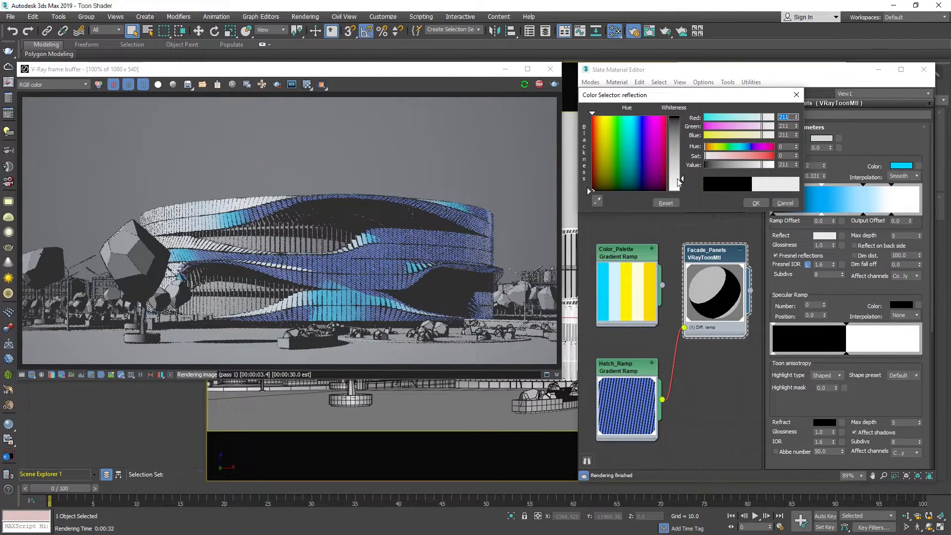
click(747, 199)
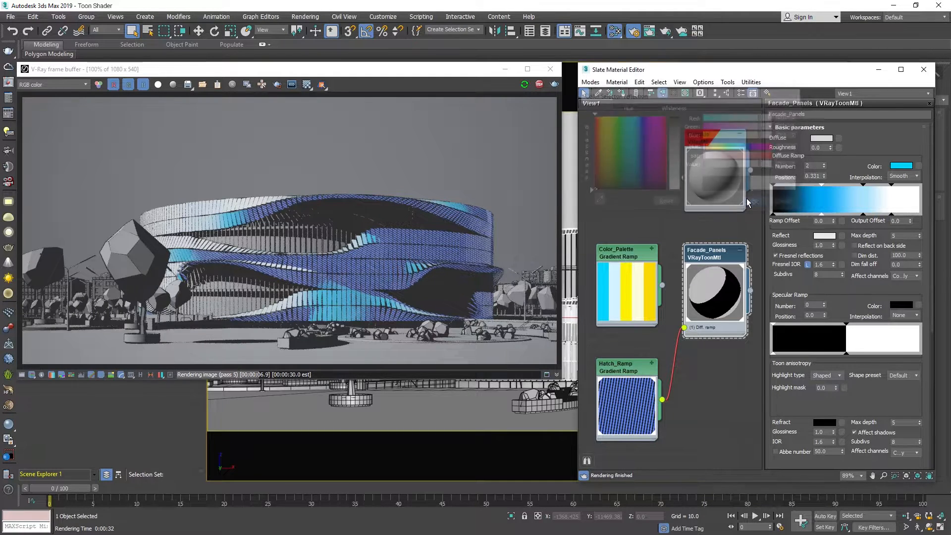
double_click(827, 245)
text(0.5)
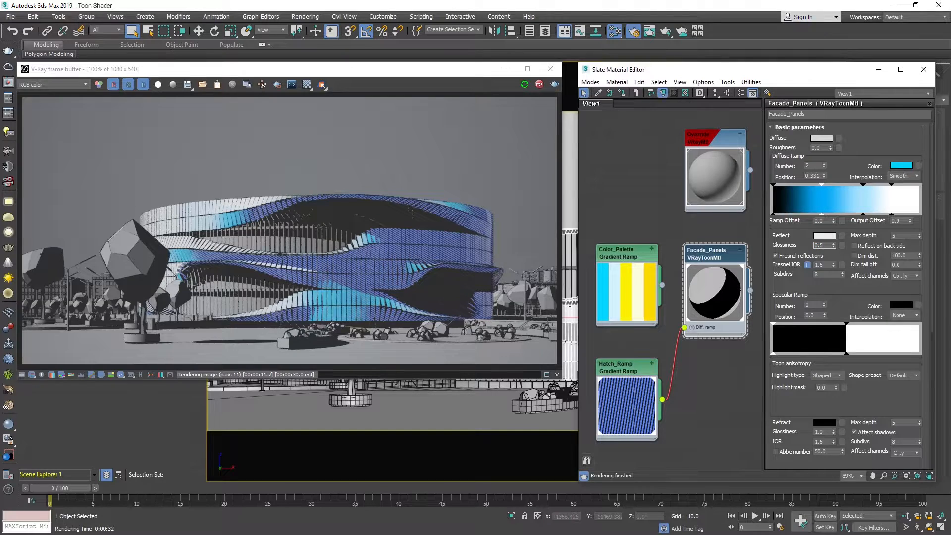
key(Return)
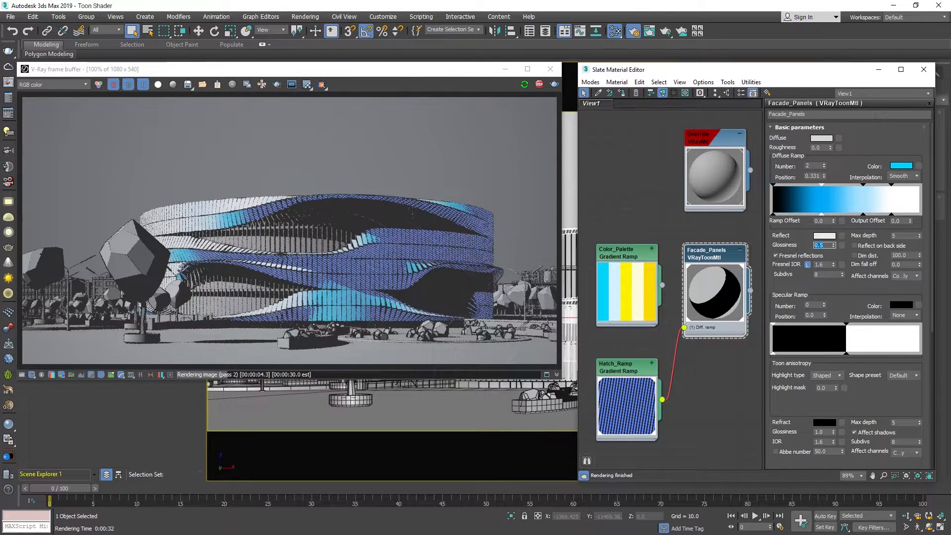
Add a specular ramp stop at position 0.142 and sample its yellow colour (246, 225, 0) from the Color_Palette map.
click(794, 326)
click(898, 306)
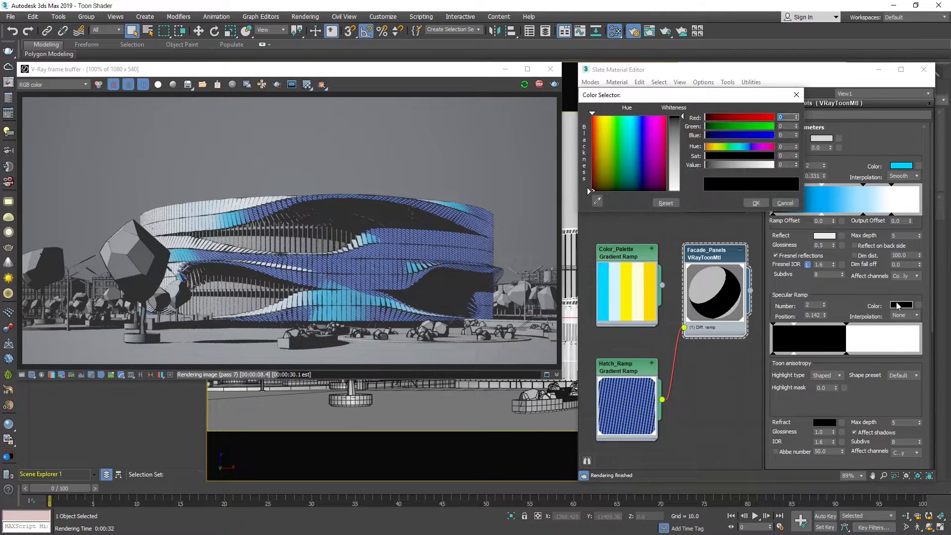
click(599, 199)
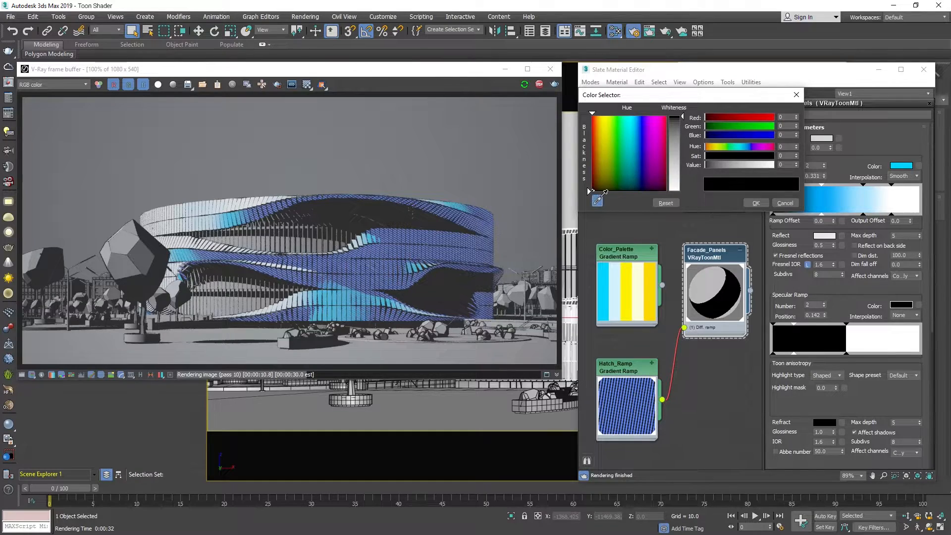
click(625, 272)
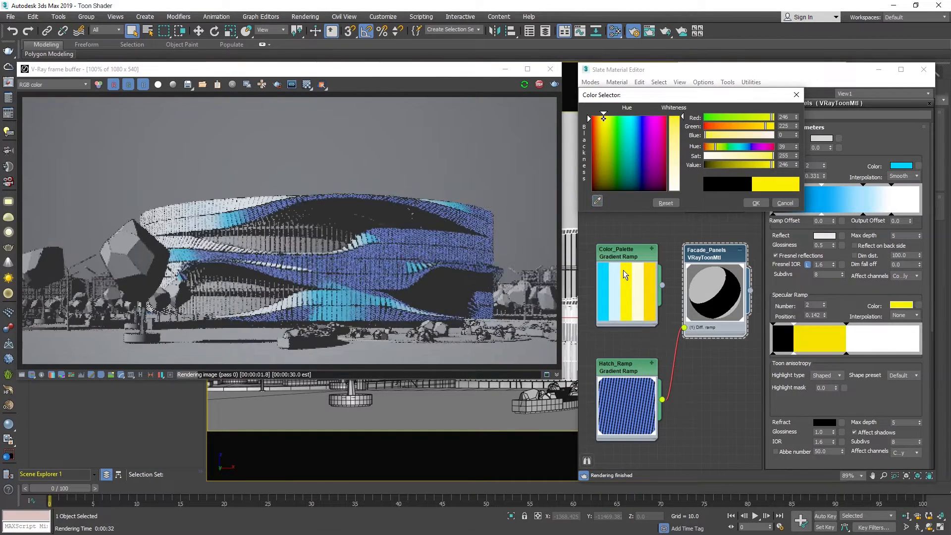
click(762, 204)
Set the specular ramp's yellow and black stops to Smooth interpolation and move the yellow stop to position 0.044.
click(900, 316)
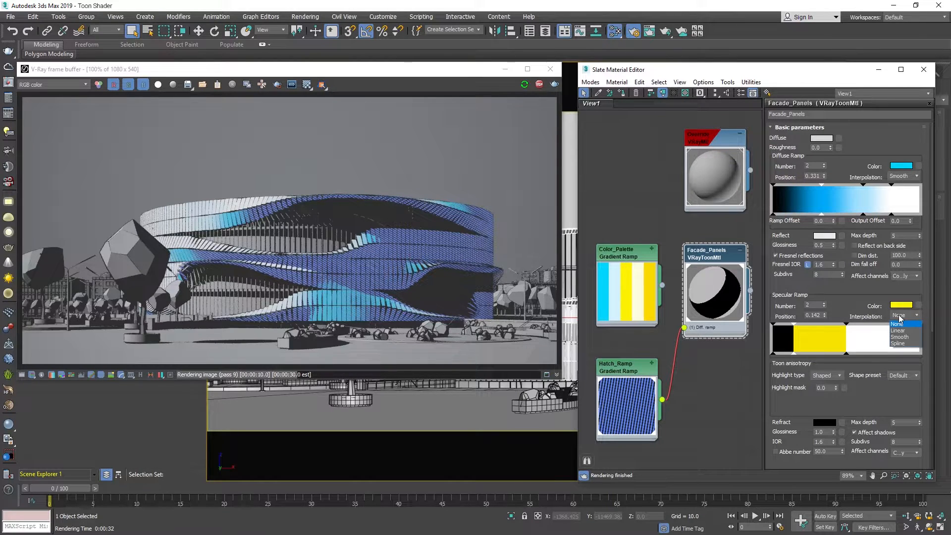
click(900, 341)
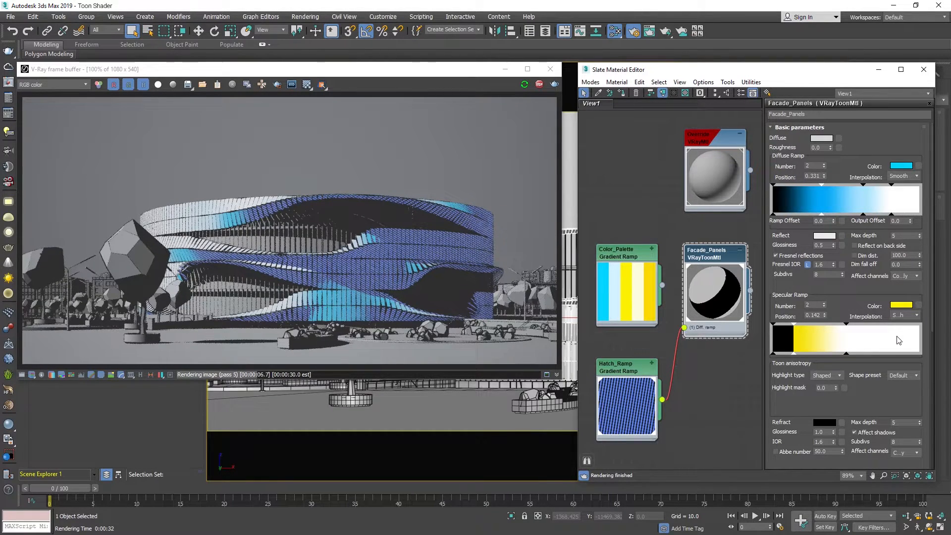
drag(795, 325, 782, 331)
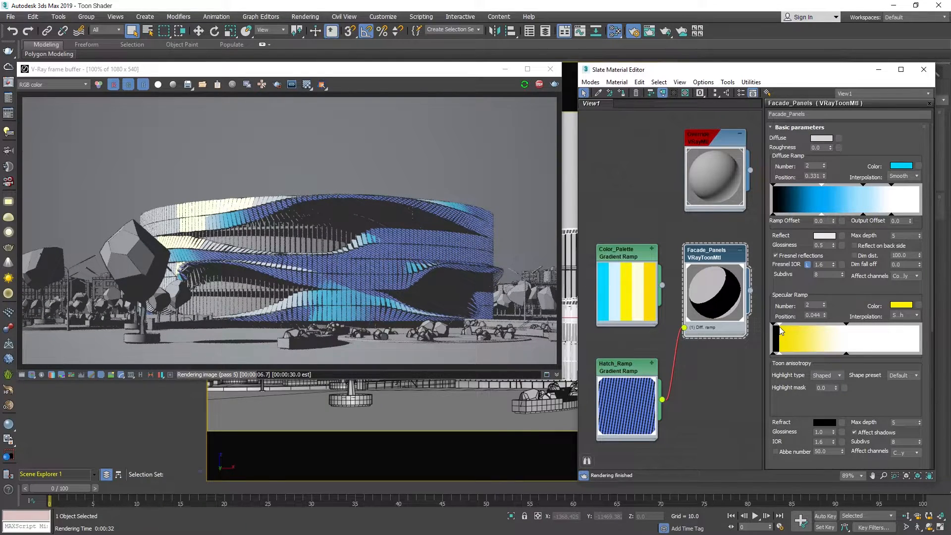
click(772, 329)
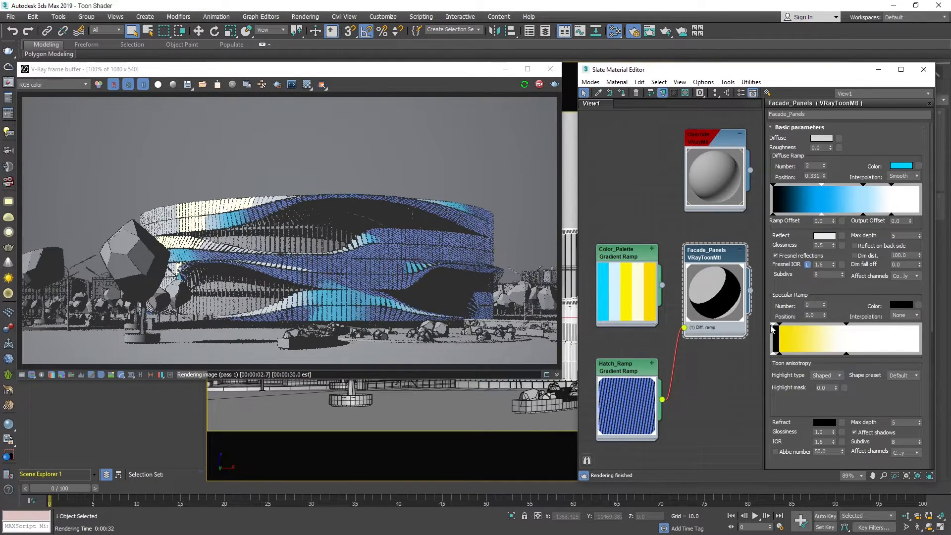
click(897, 317)
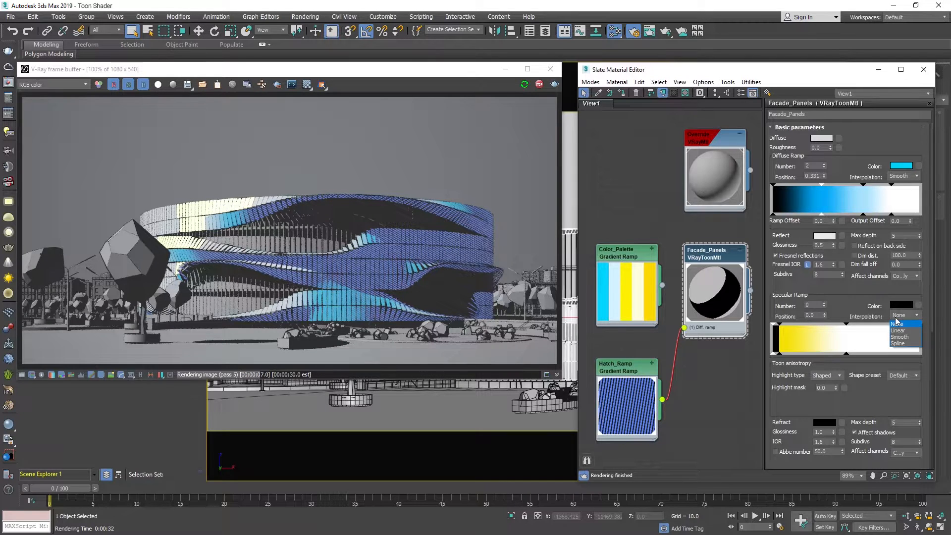
click(895, 338)
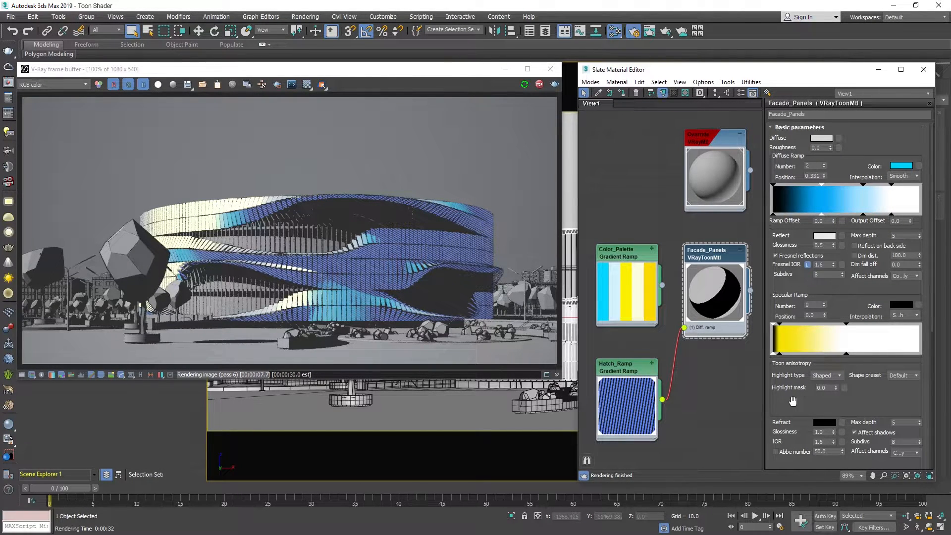
Enable light colour replacement and sample the light colour from the Color_Palette map's darker yellow (246, 178, 0).
drag(792, 401, 802, 206)
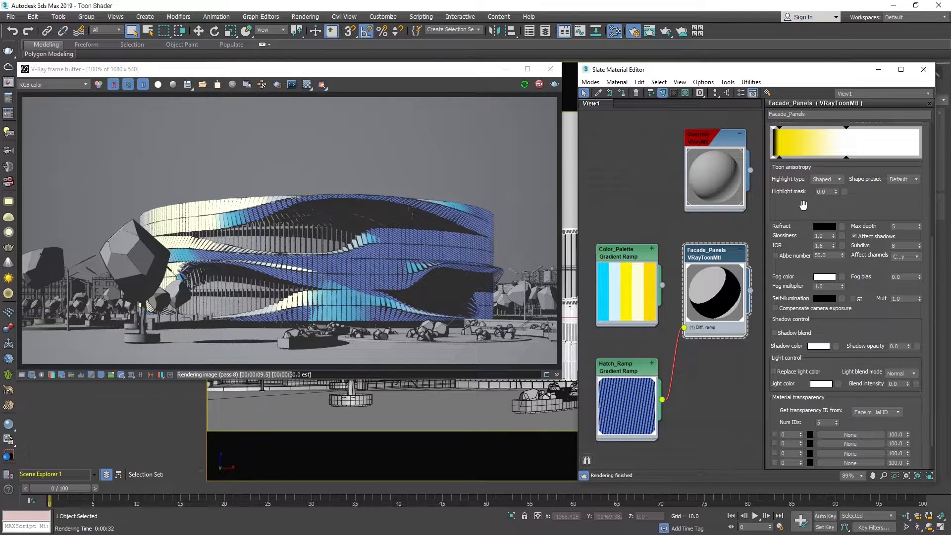
click(774, 373)
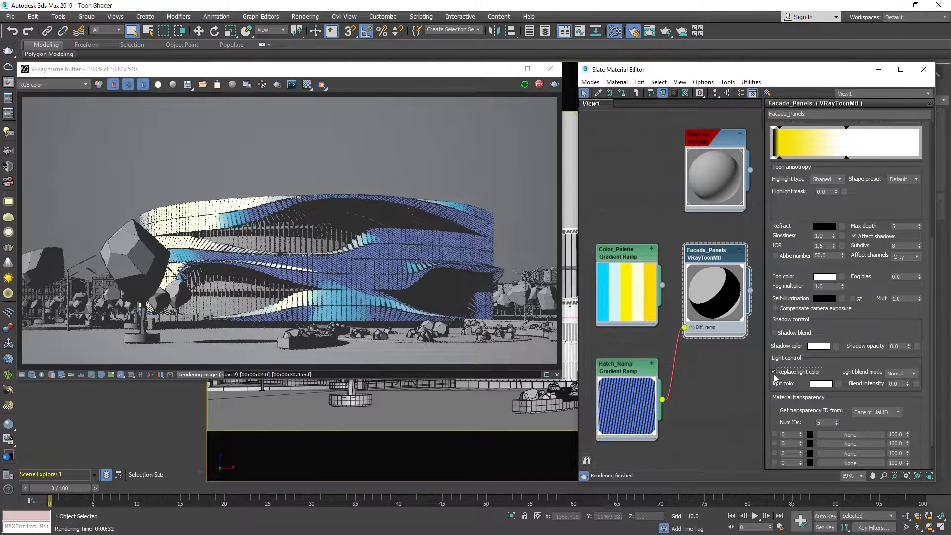
click(823, 386)
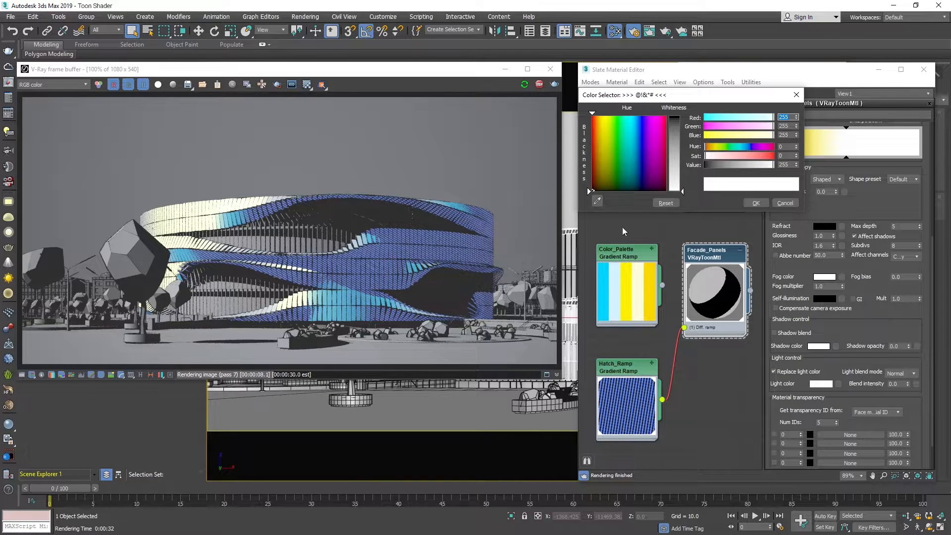
click(598, 201)
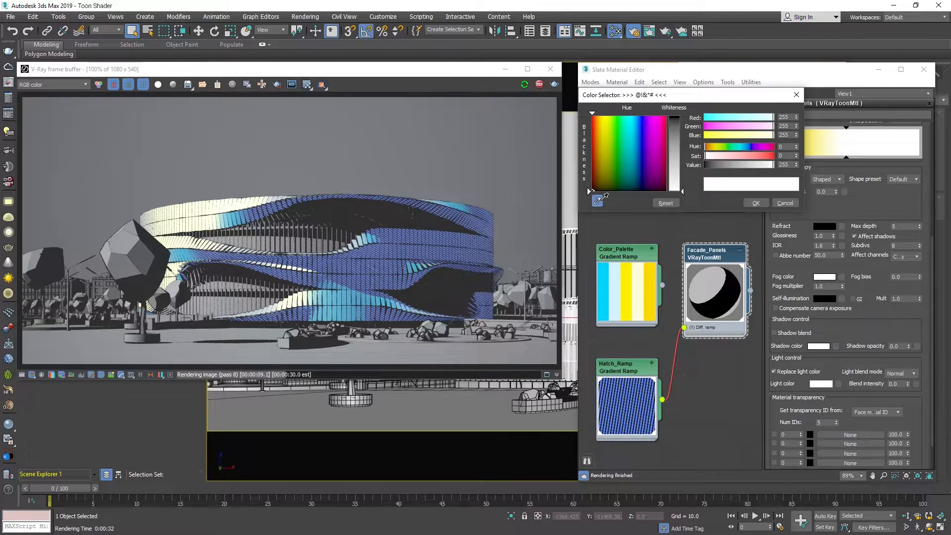
click(647, 273)
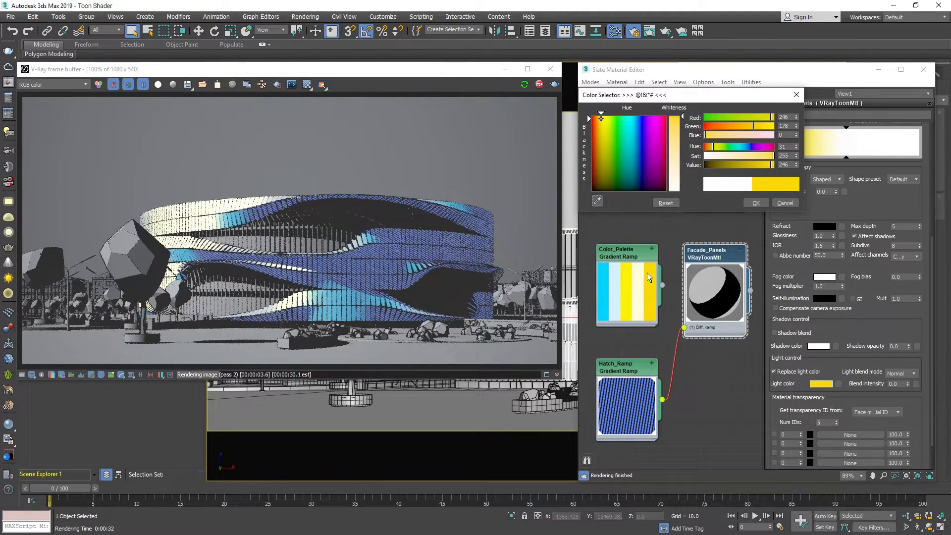
click(754, 204)
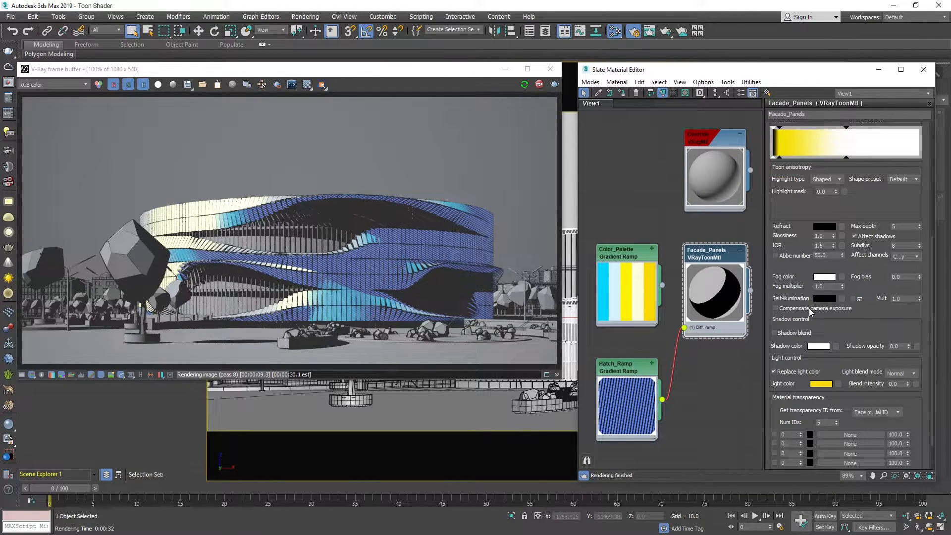
Set the light control's blend intensity to 1.0.
click(896, 384)
text(1)
key(Return)
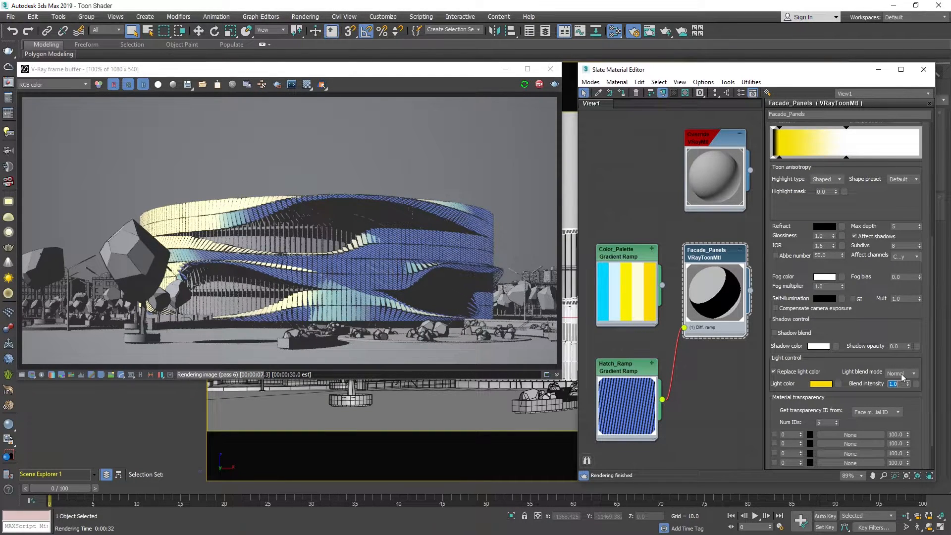
Try the Over, Add and Subtract light blend modes on the facade panels' material.
click(902, 374)
click(901, 395)
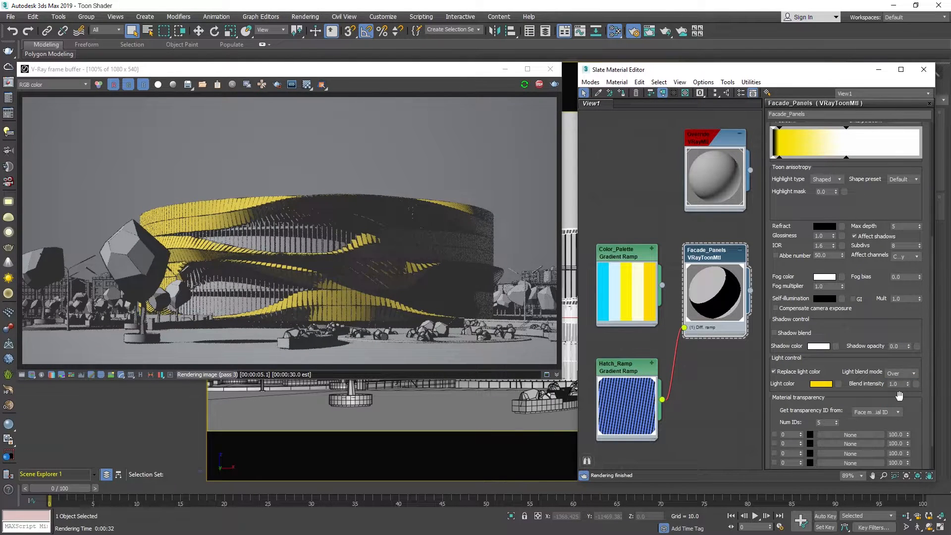
click(904, 374)
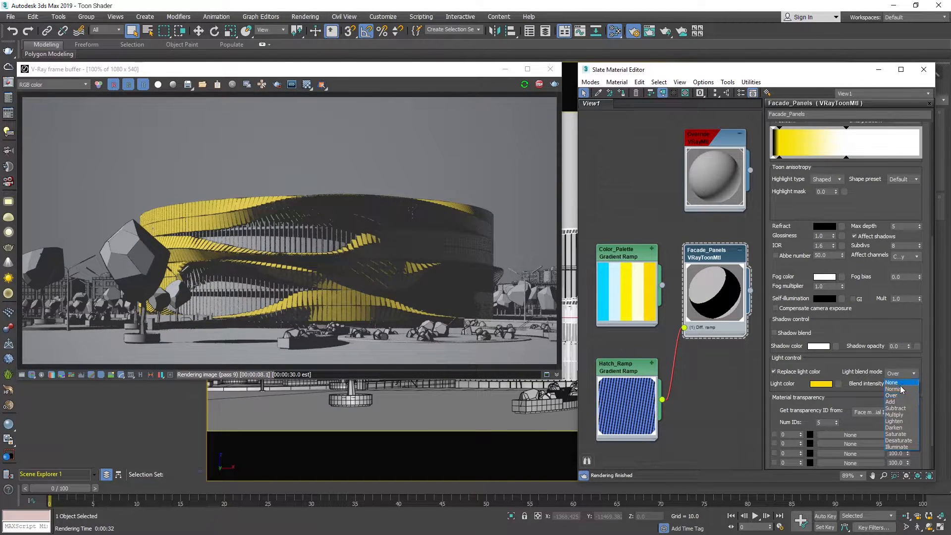
click(899, 402)
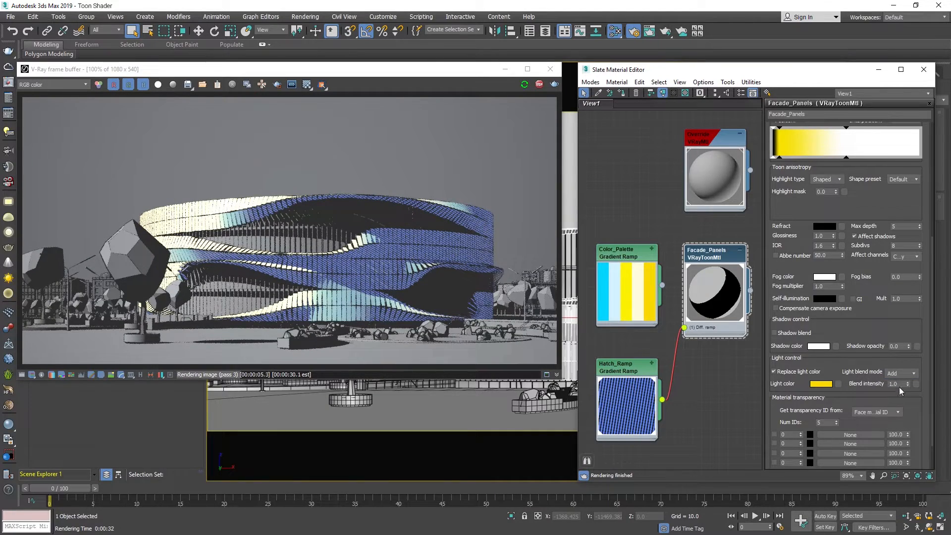
click(901, 374)
click(900, 407)
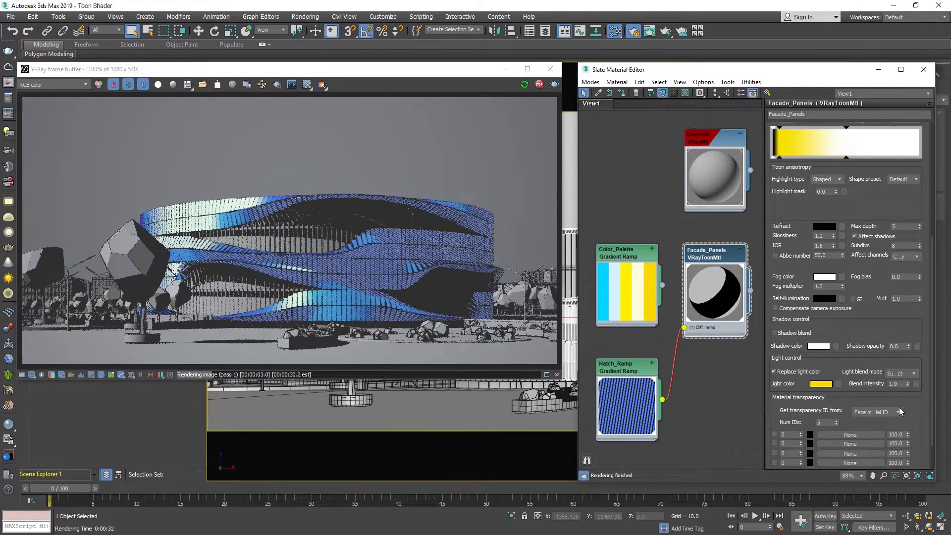
Set the light blend mode to Lighten and stop the interactive render.
click(905, 373)
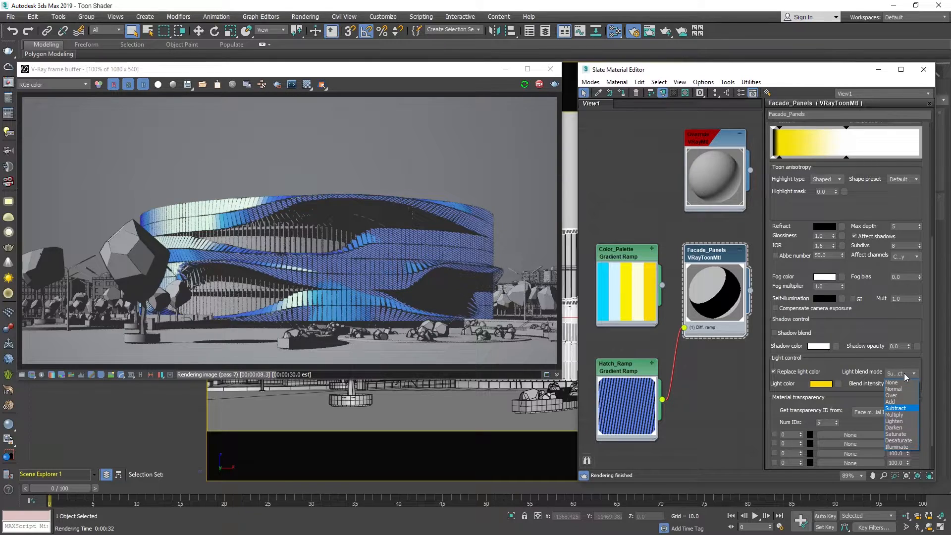
click(906, 420)
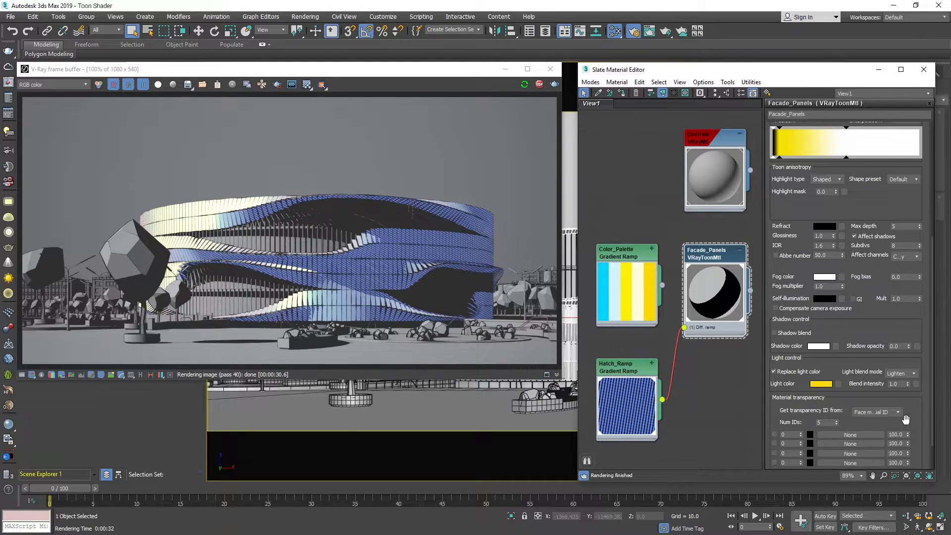
click(541, 85)
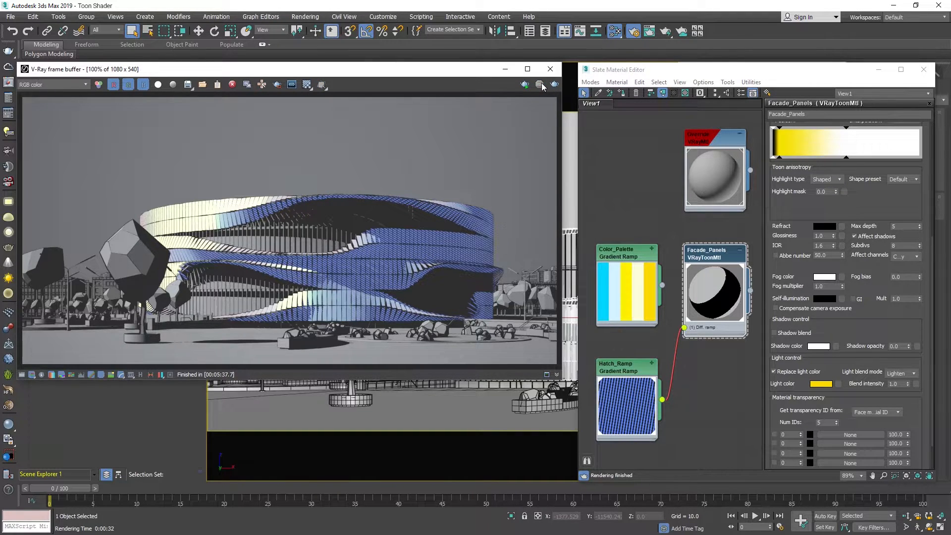
Close the material editor, turn off the global material override in the render settings and start a production render.
click(921, 70)
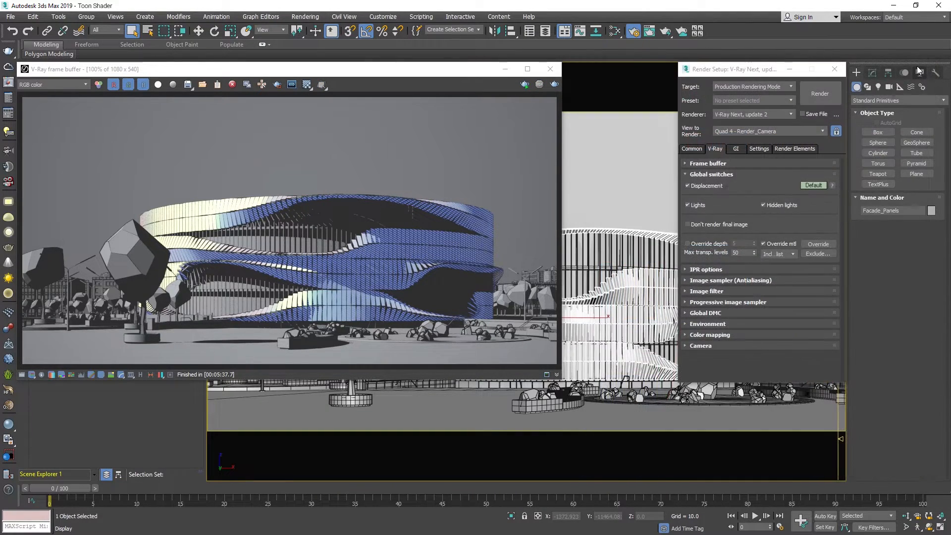
click(763, 244)
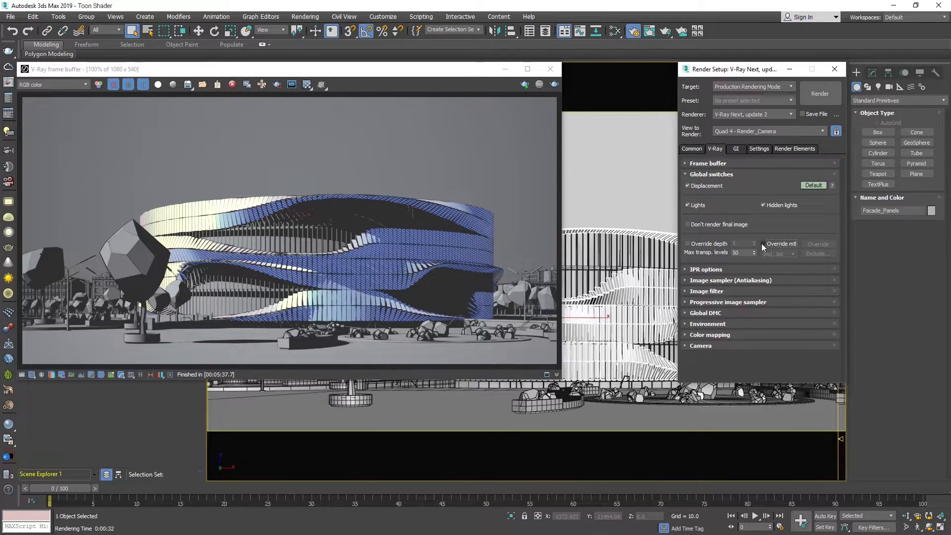
click(813, 95)
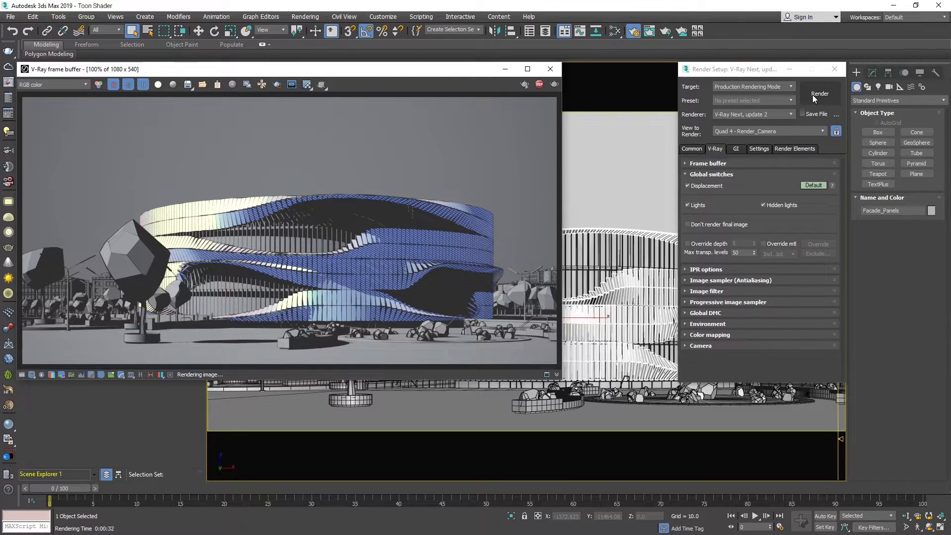